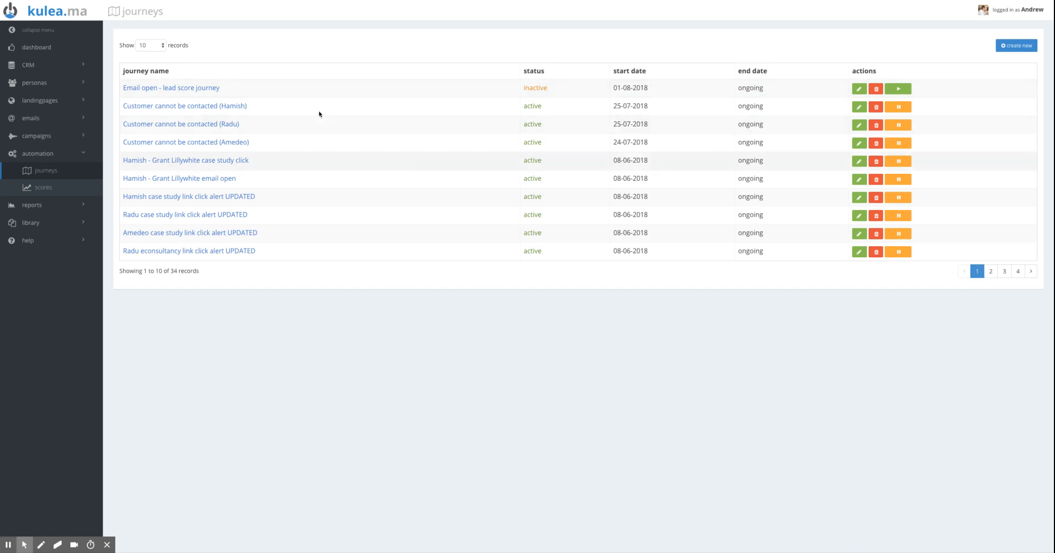
Look over the list of existing landing pages, and return to the list of automation journeys
click(47, 102)
click(49, 134)
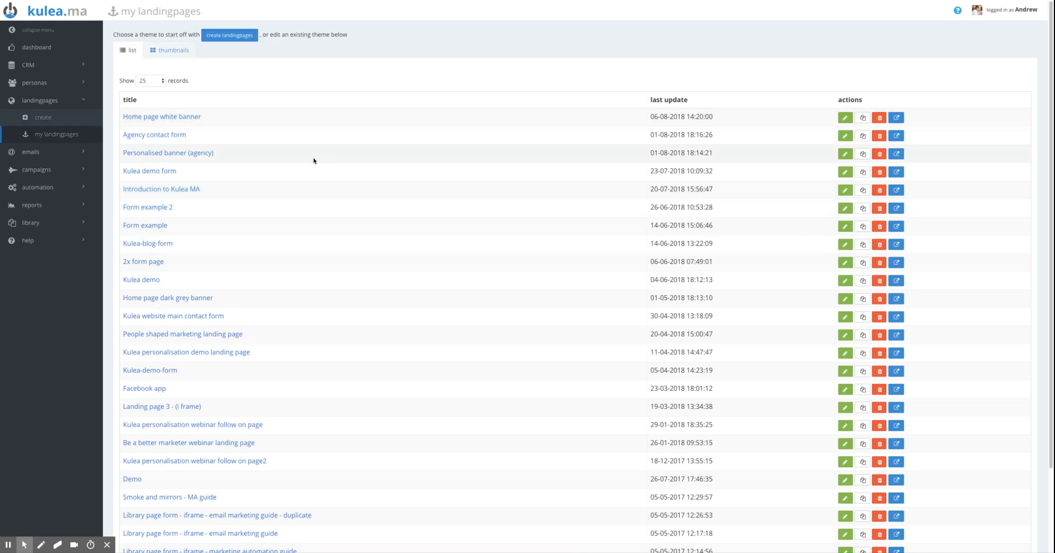
click(43, 187)
click(45, 171)
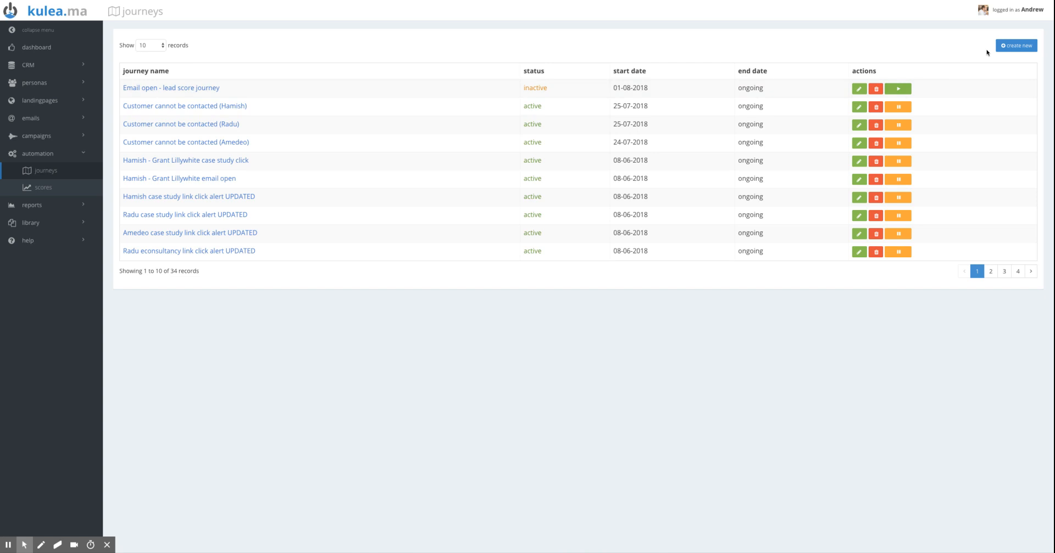
Create a new automation journey and name it "Demo journey"
click(1010, 48)
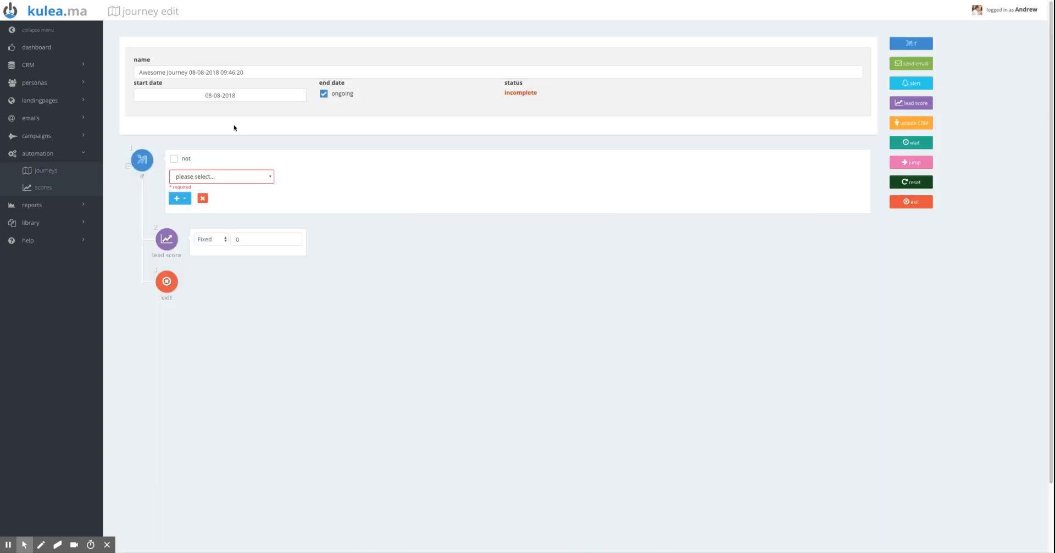
drag(251, 73, 131, 71)
text(De)
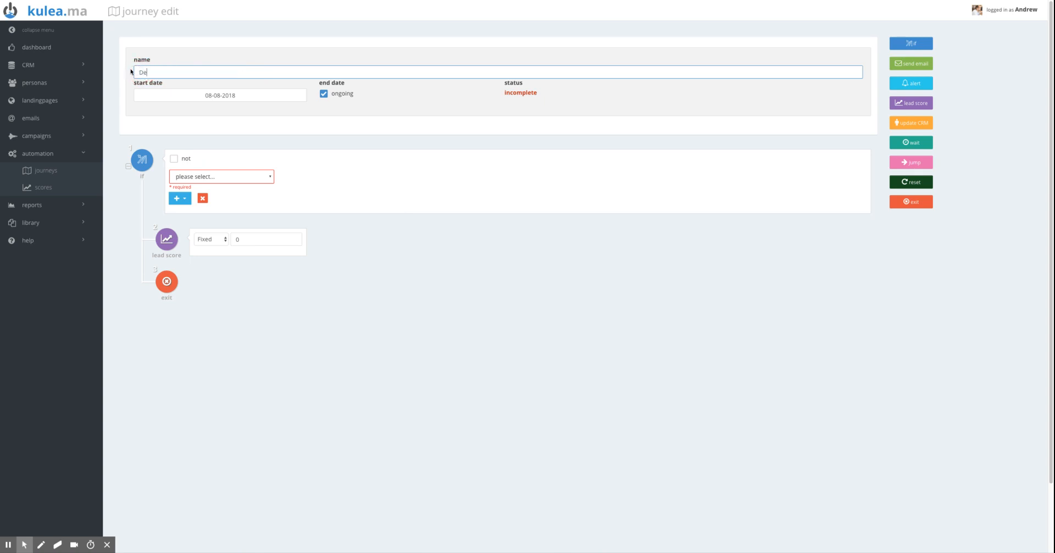
text(mo journey)
Set the journey's opening If condition to "Visits any landingpage"
click(270, 180)
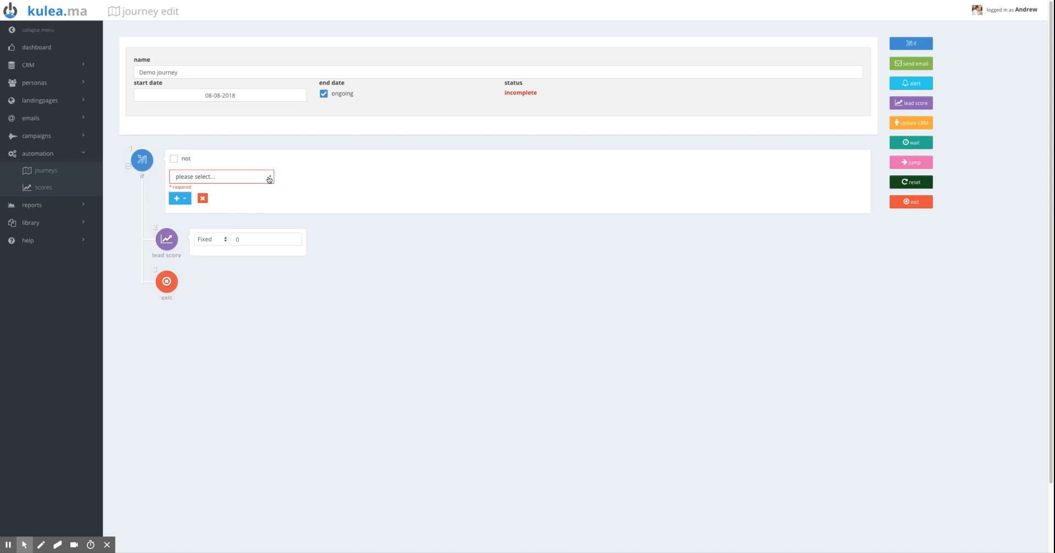
click(270, 179)
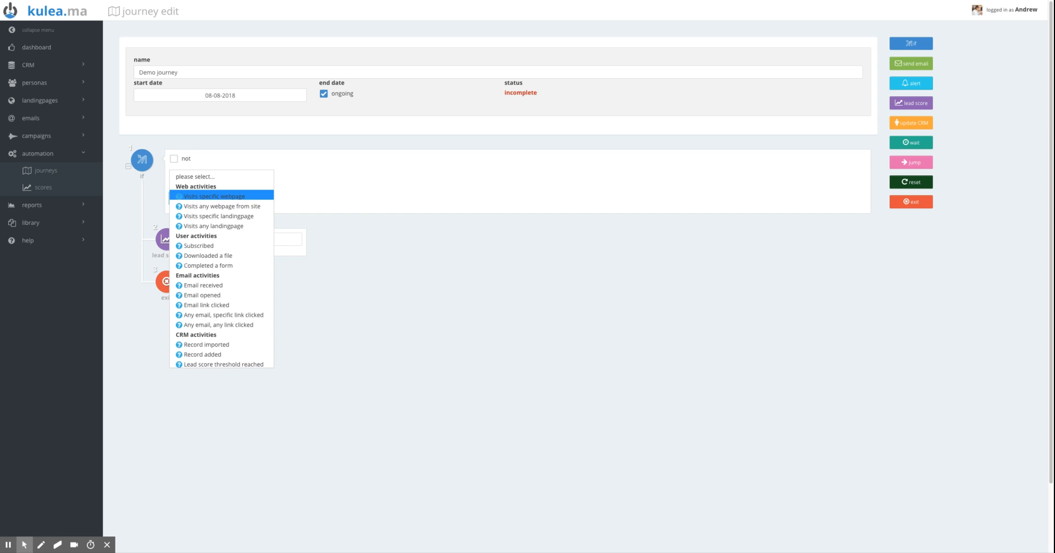
click(241, 227)
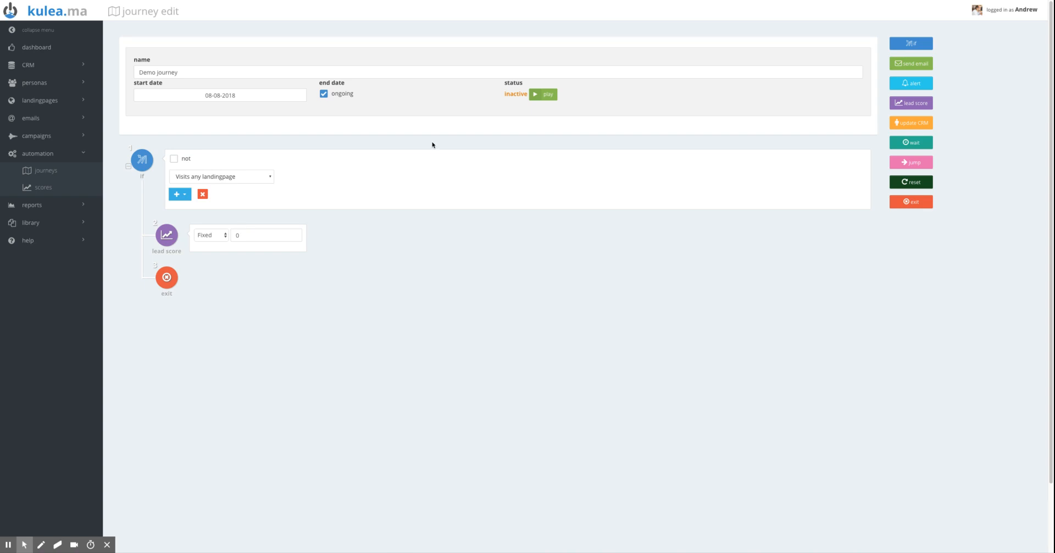
click(185, 195)
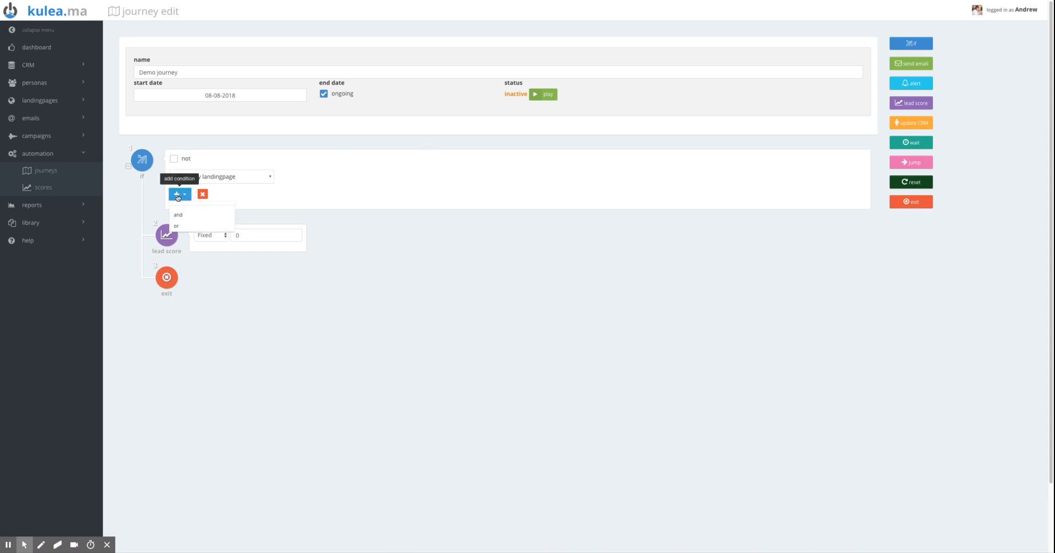
click(186, 227)
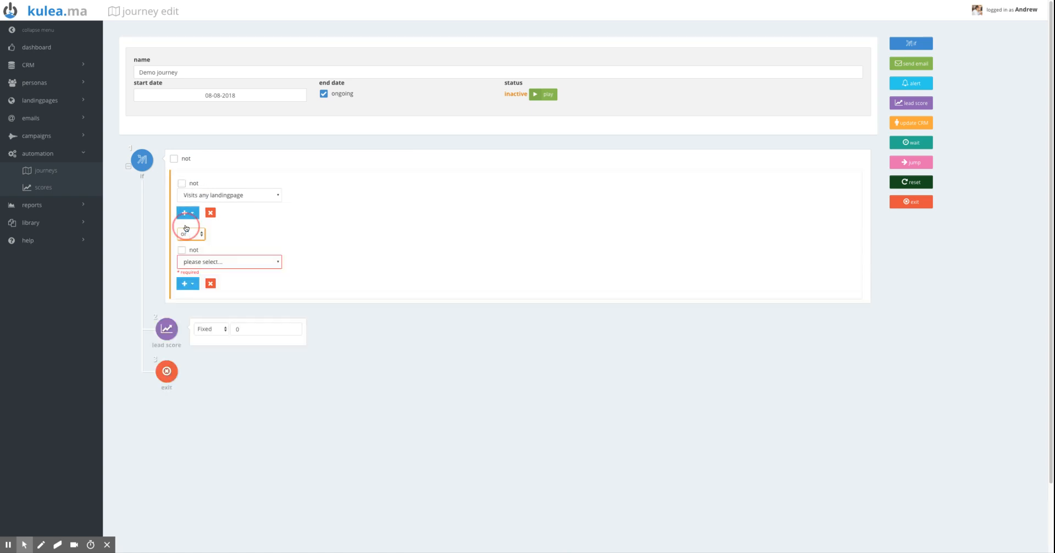
click(277, 264)
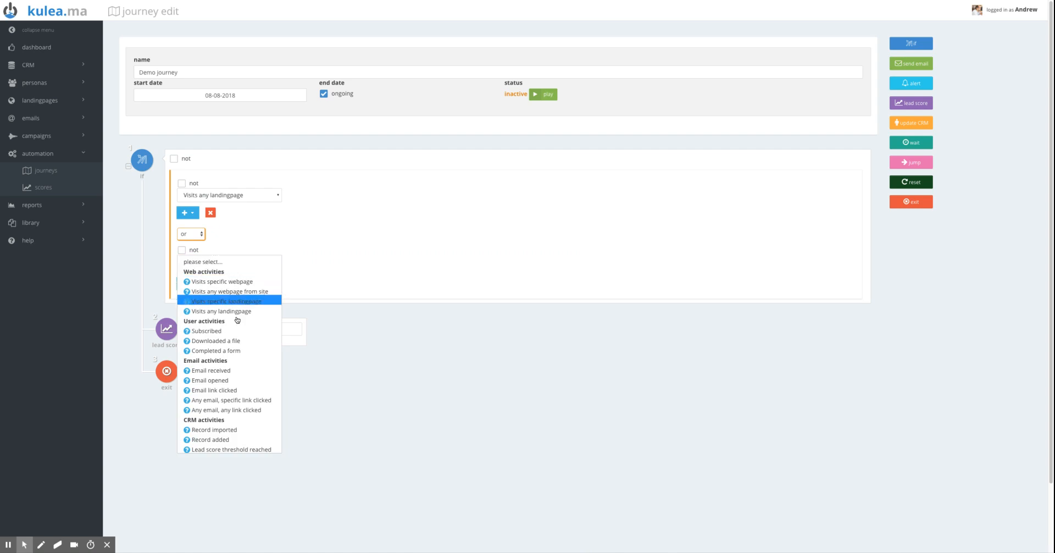
click(239, 293)
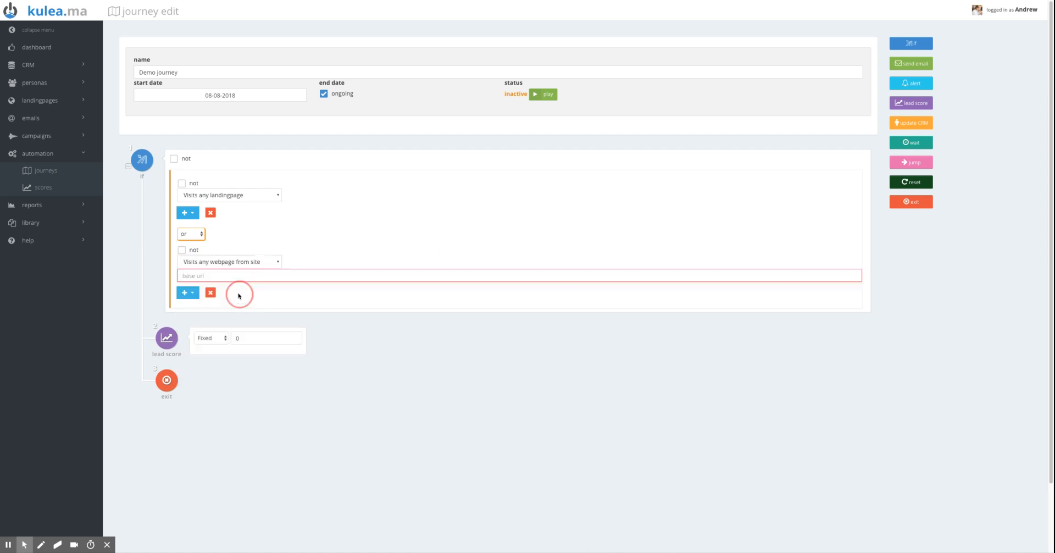
click(212, 275)
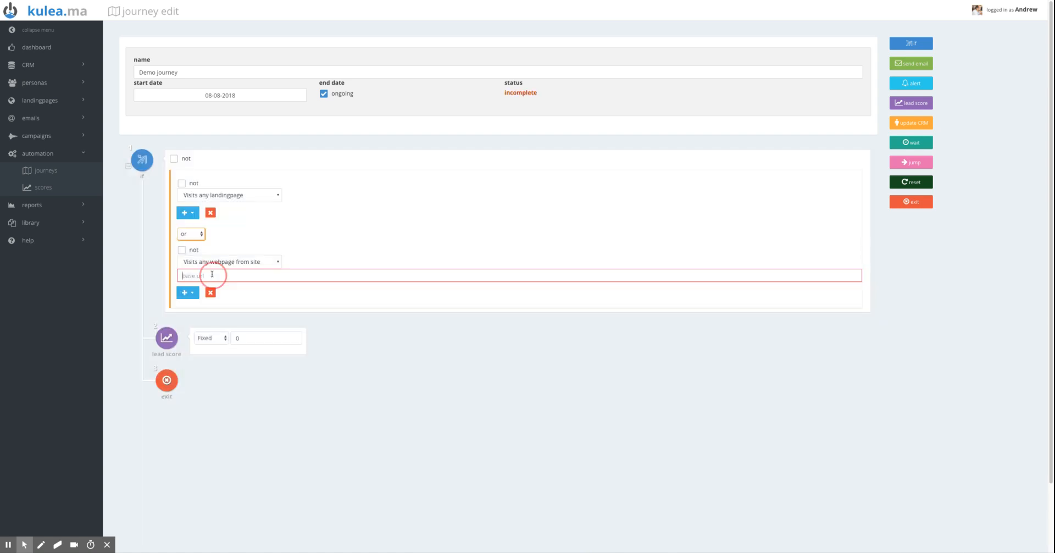
text(https://kulea.ma)
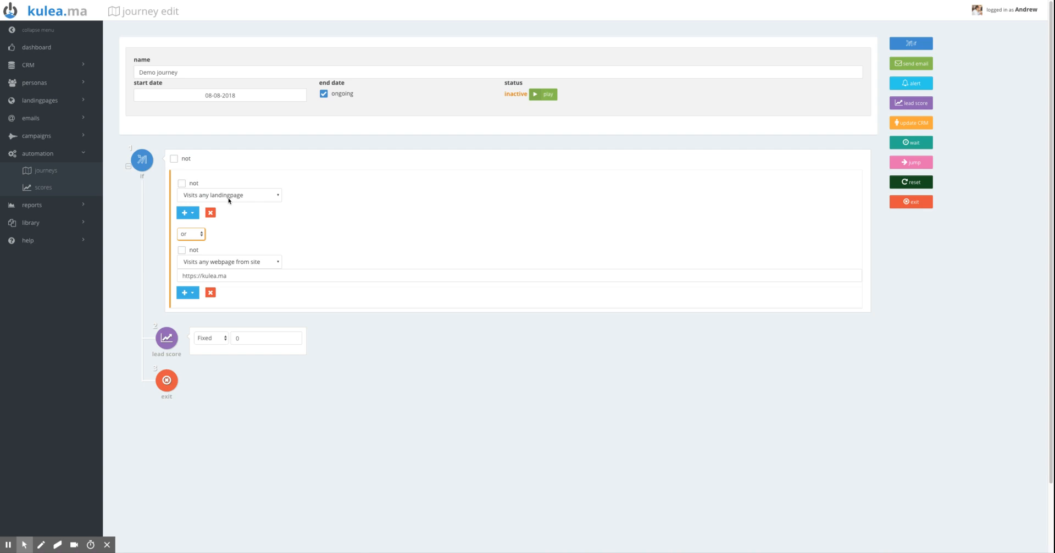
Try negating the "Visits any webpage from site" condition, and remove the negation again
click(181, 252)
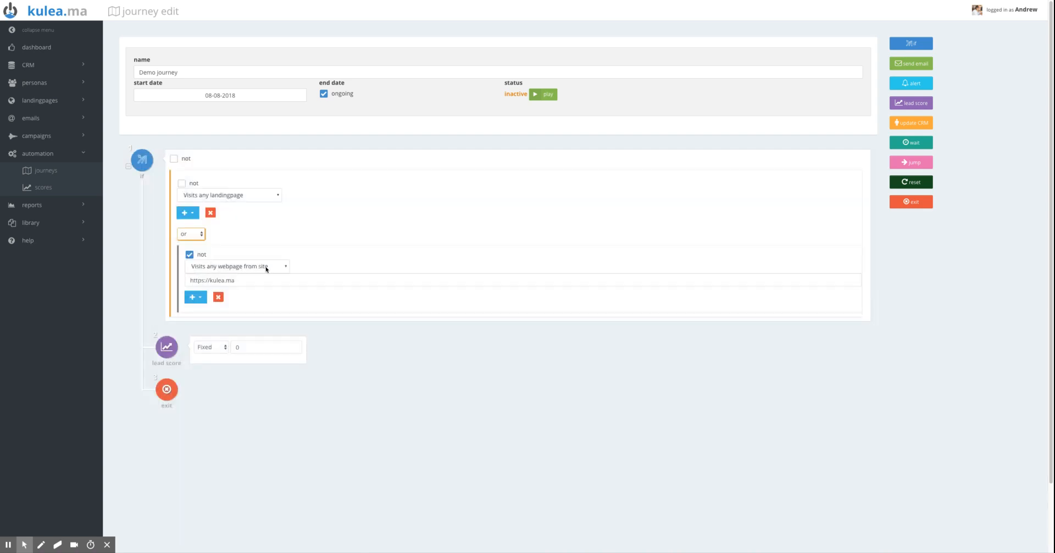
click(190, 254)
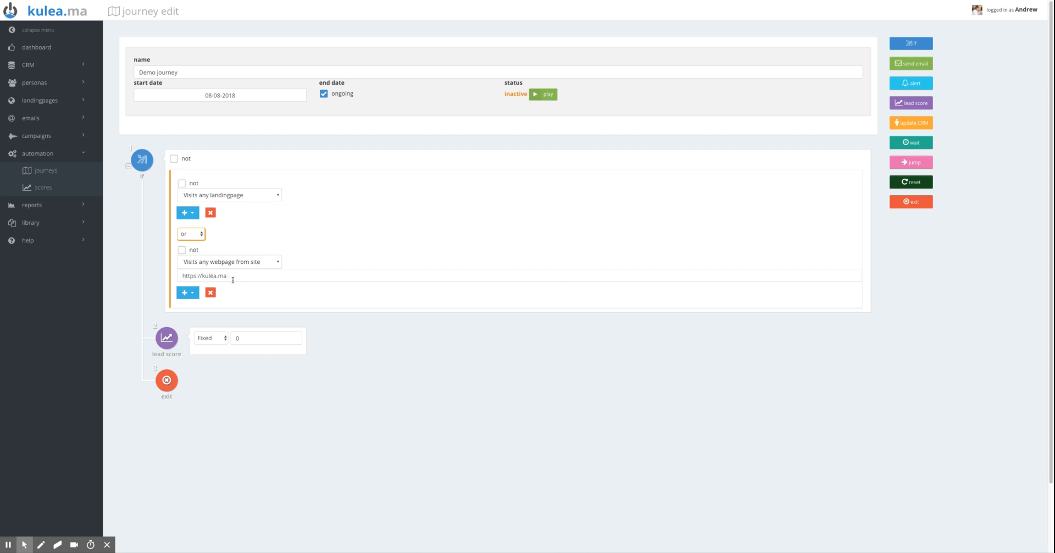
Set the fixed lead score awarded by the journey to 1
click(243, 337)
key(BackSpace)
text(1)
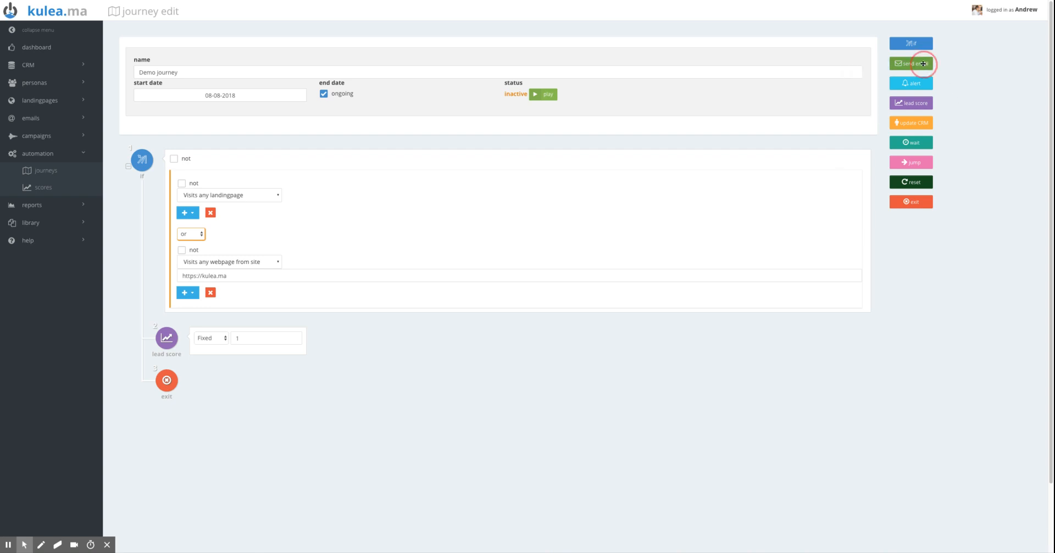
Add a send email action after the lead score, using the "Kulea features update" email
drag(924, 64, 212, 378)
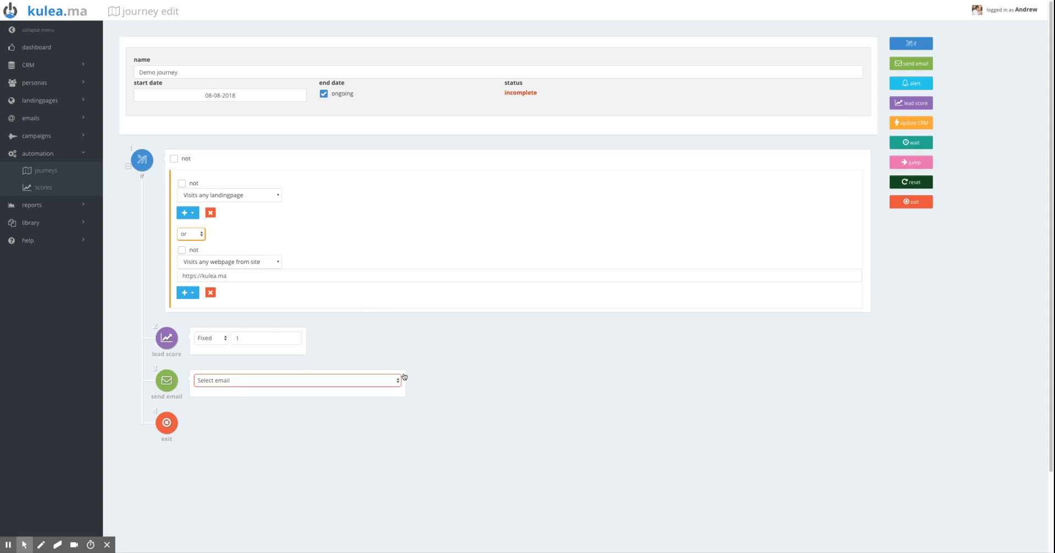
click(399, 382)
click(477, 424)
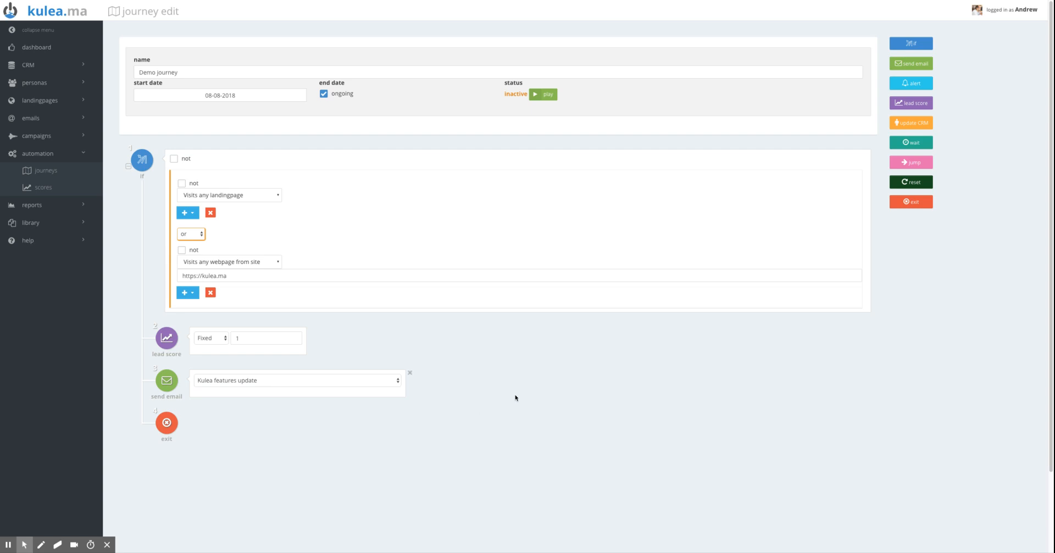
Add a second If step directly after the send email action
scroll(524, 382, down, 2)
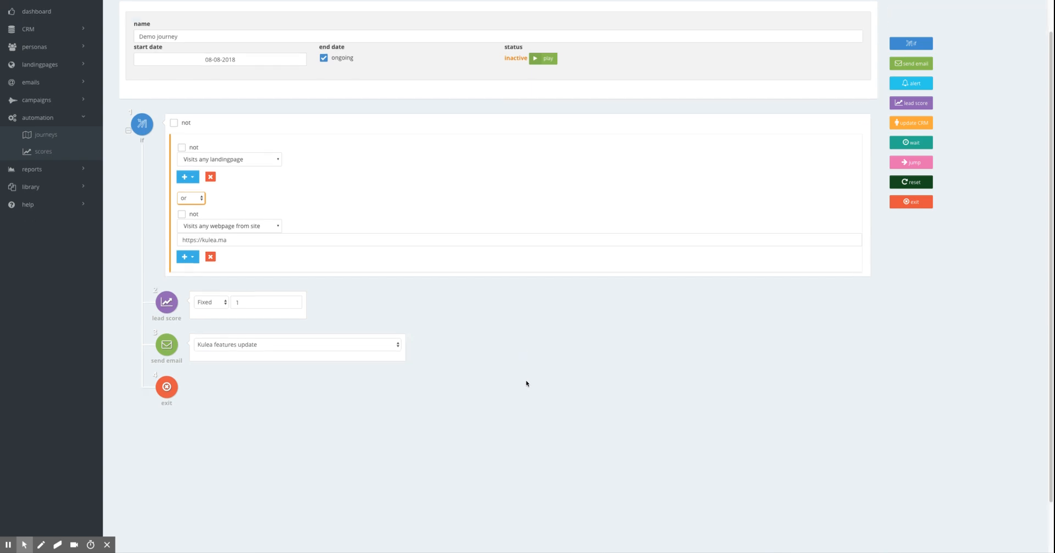
click(913, 43)
drag(914, 43, 217, 385)
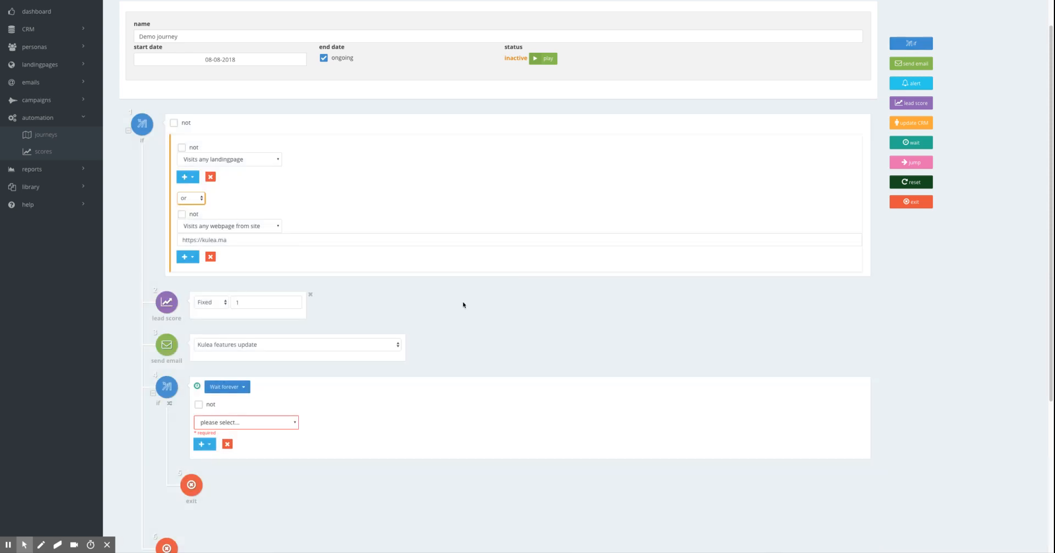
Set the second If step to "Don't wait" and review the conditions offered for it
scroll(464, 301, down, 1)
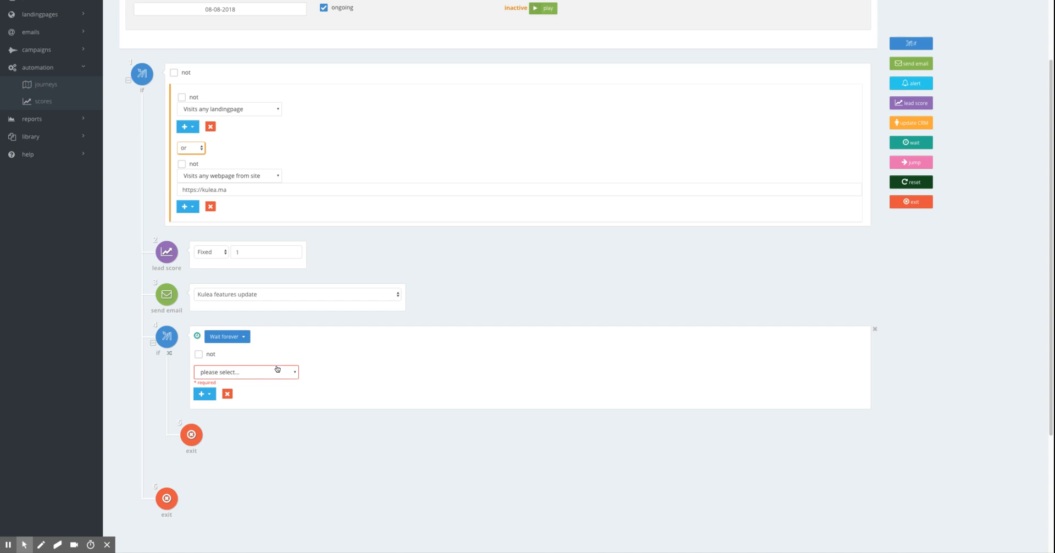
click(243, 336)
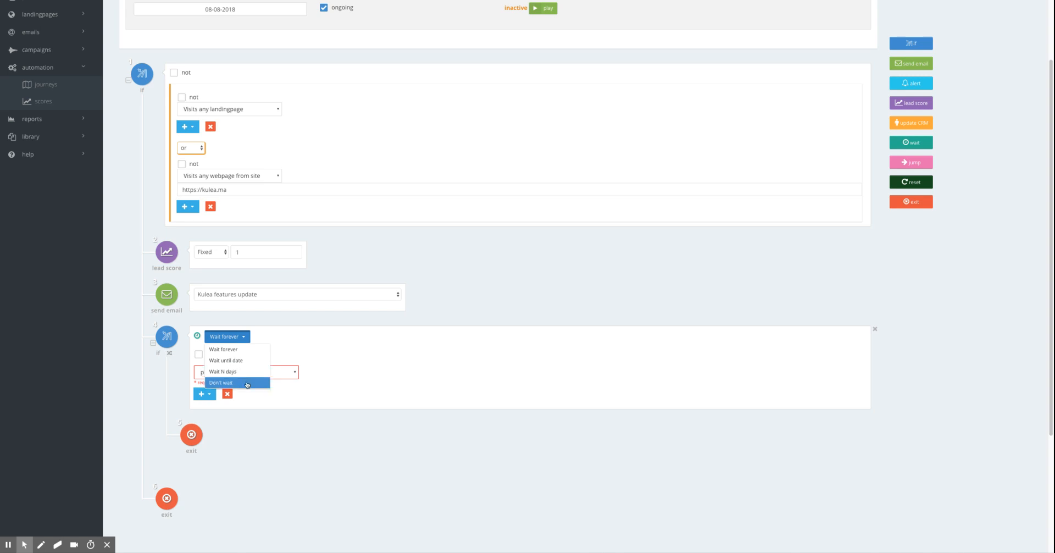
click(247, 383)
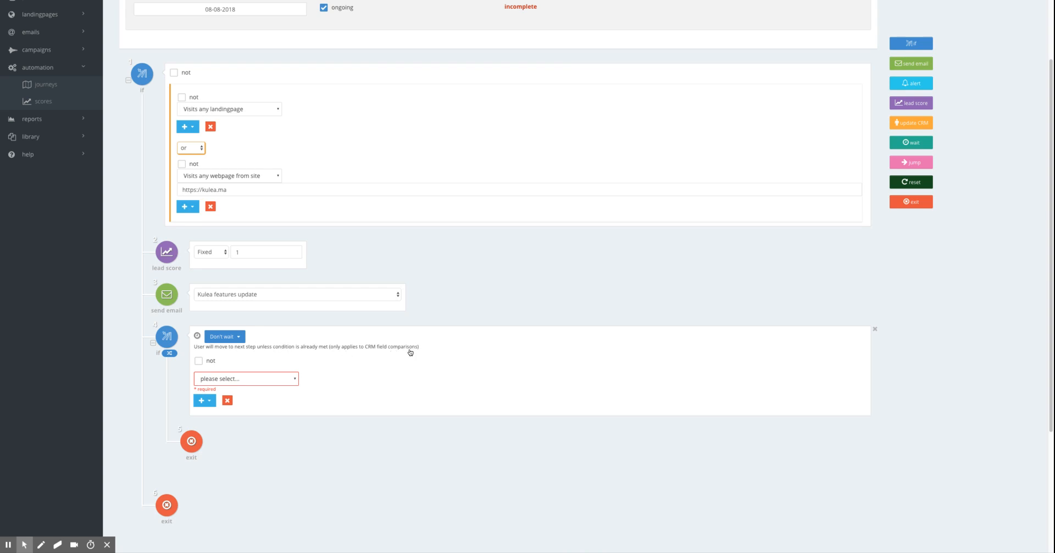
click(295, 380)
scroll(287, 402, down, 1)
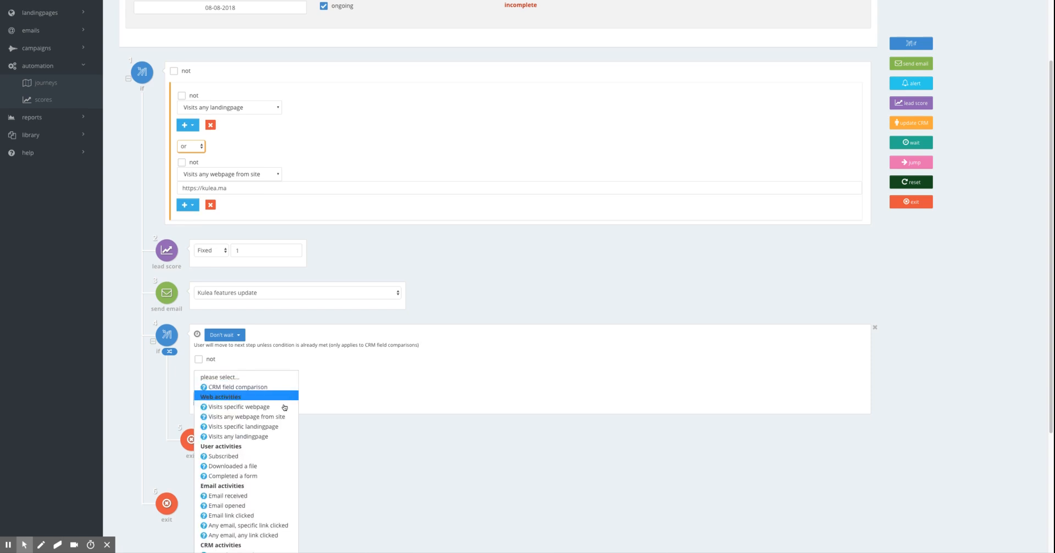
scroll(282, 404, down, 1)
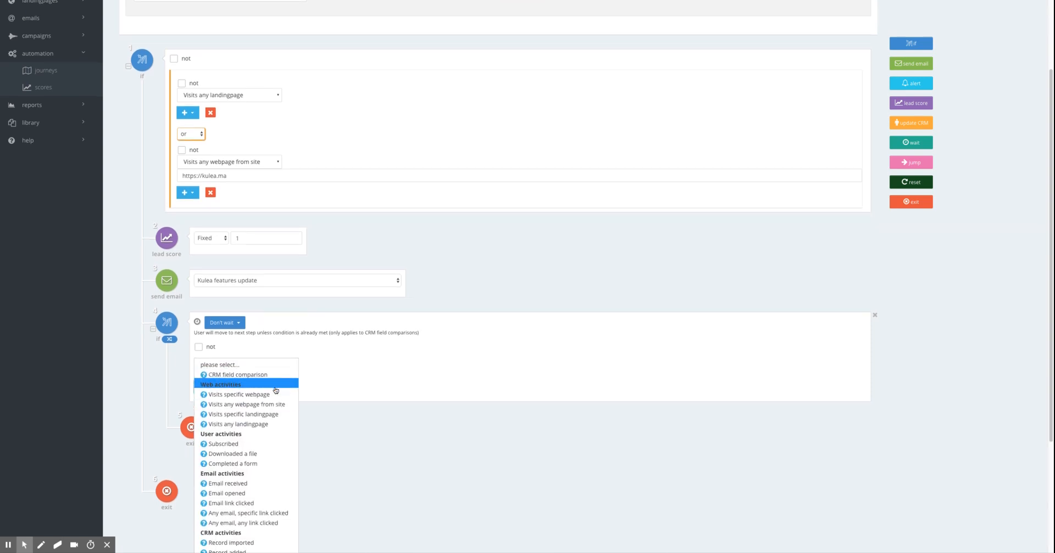
scroll(275, 390, down, 1)
scroll(271, 385, down, 3)
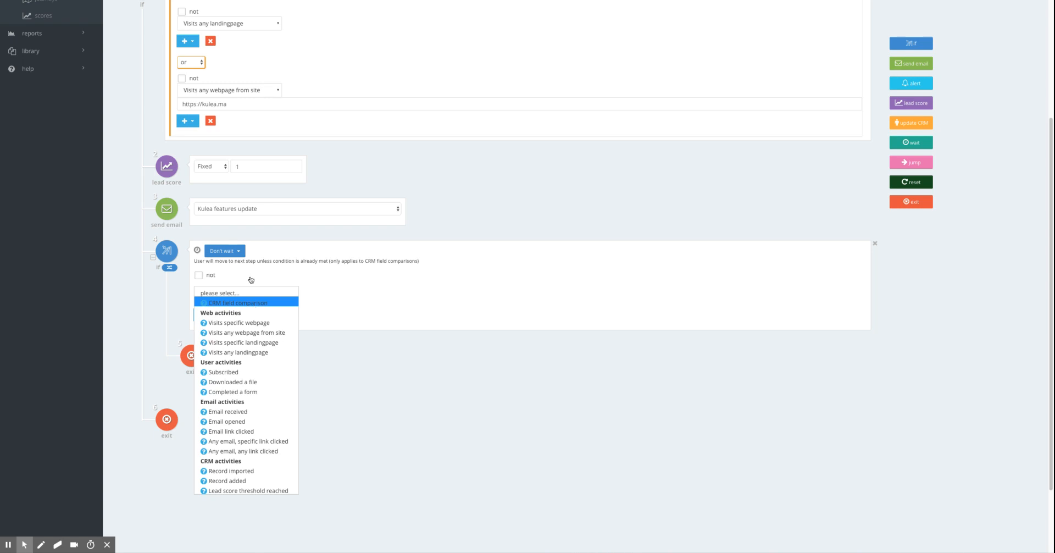
Set the second If step to "Wait N days" with 20 days and a time of 00:00
click(239, 252)
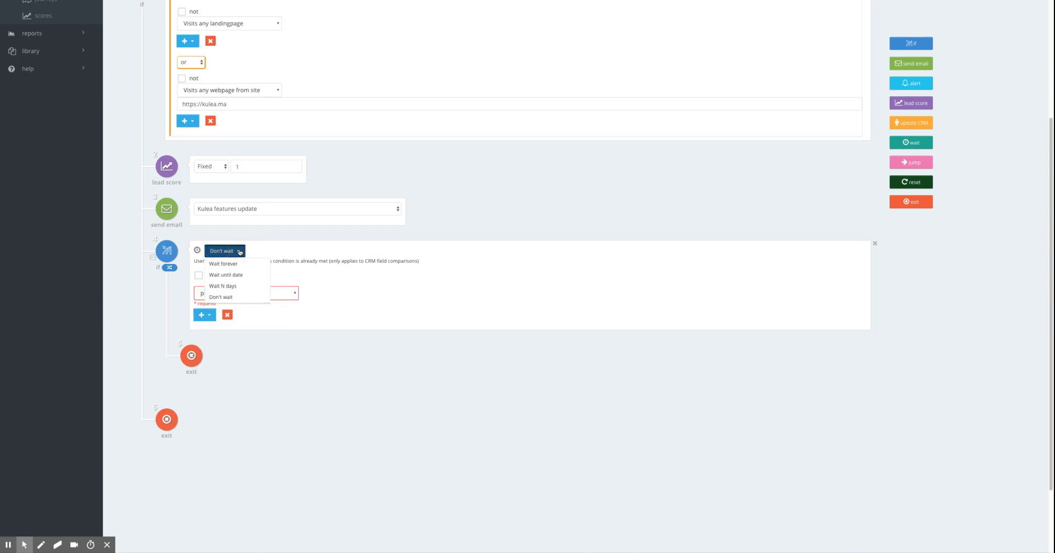
click(234, 287)
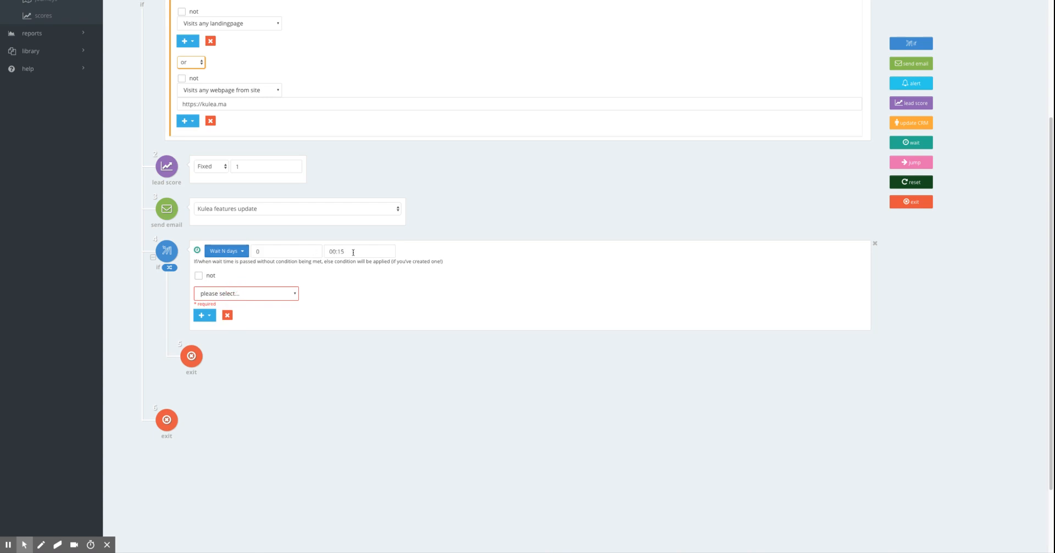
click(300, 249)
key(BackSpace)
text(20)
click(350, 252)
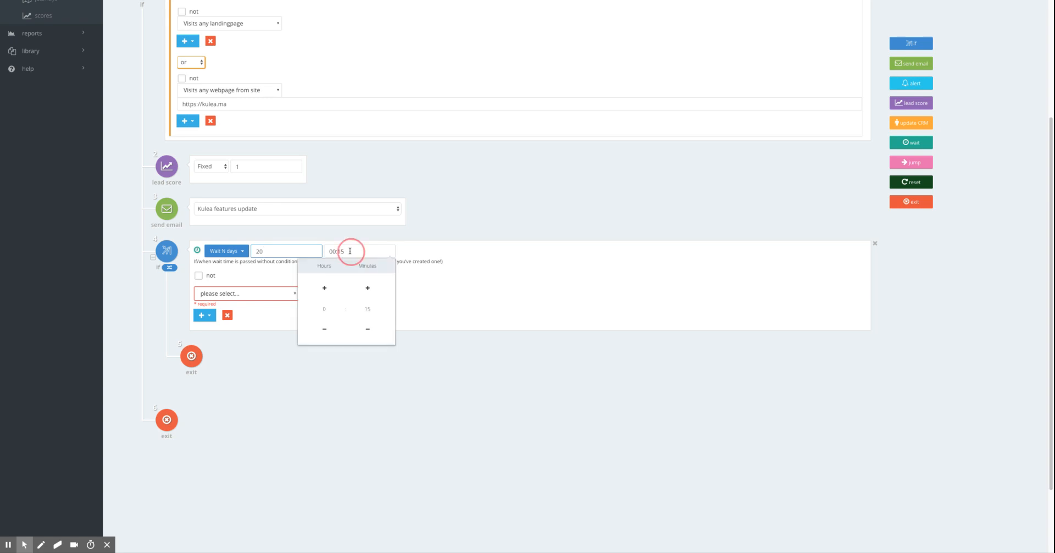
click(367, 328)
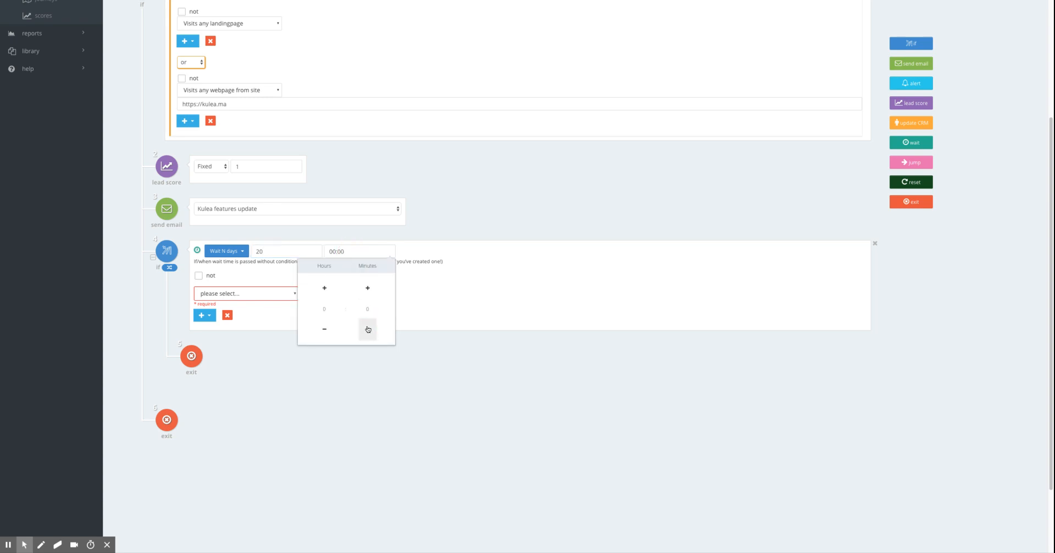
click(420, 297)
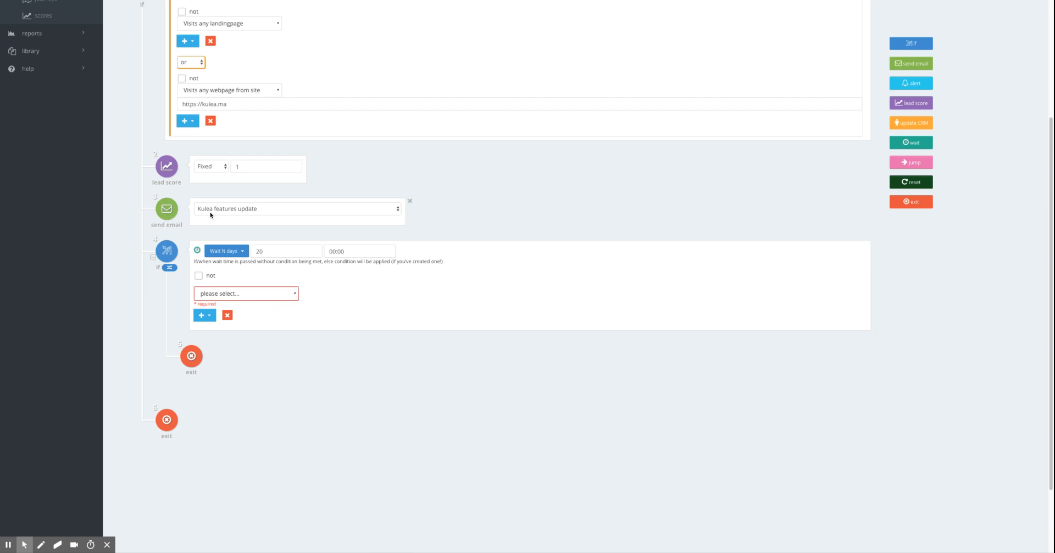
Set the second If step's condition to "Email opened" for the "Kulea features update" email
click(294, 294)
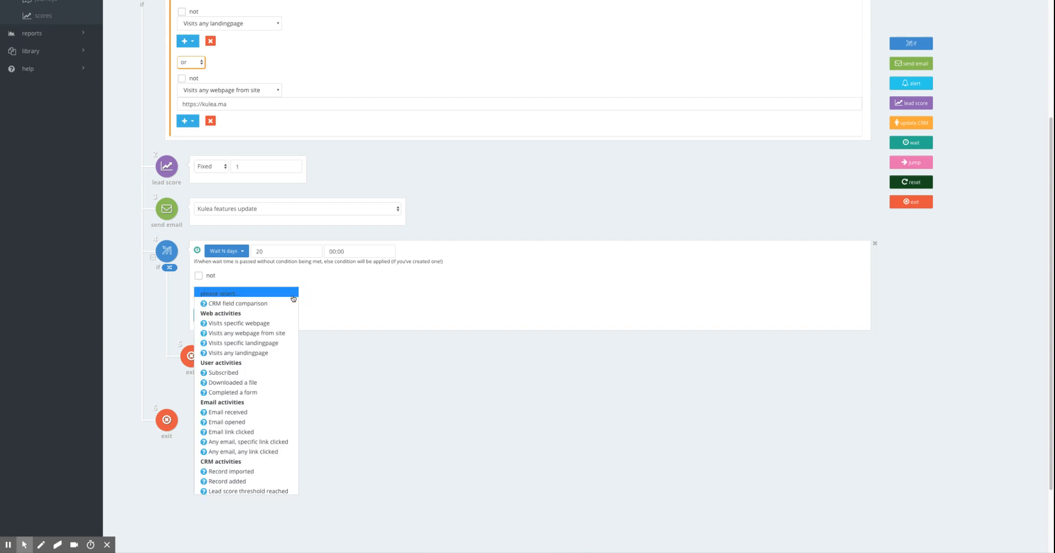
click(253, 422)
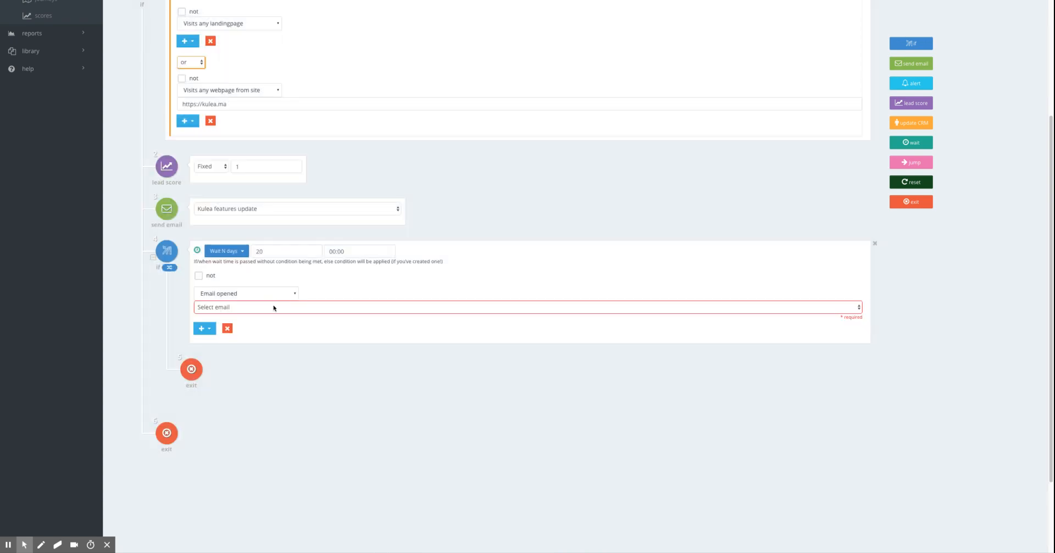
click(275, 311)
click(277, 313)
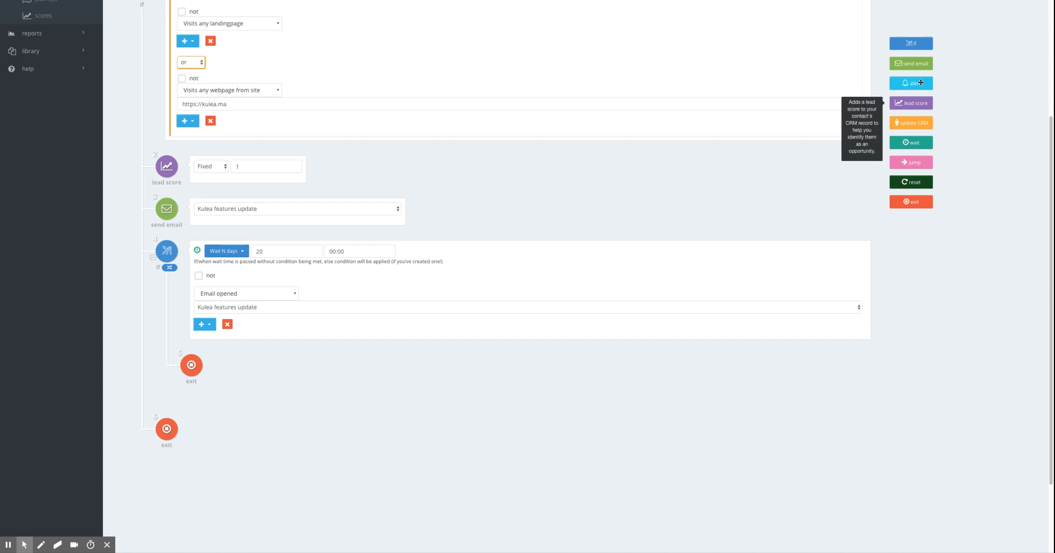
Add an alert action inside the second If step, above its exit, and choose the econsultancy email alert for it
drag(920, 83, 320, 321)
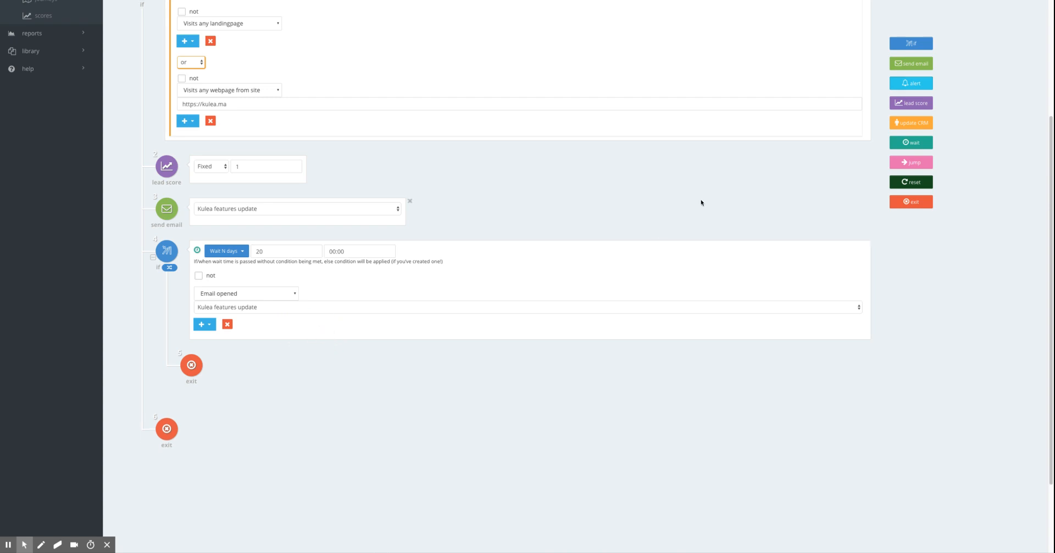
drag(904, 83, 349, 382)
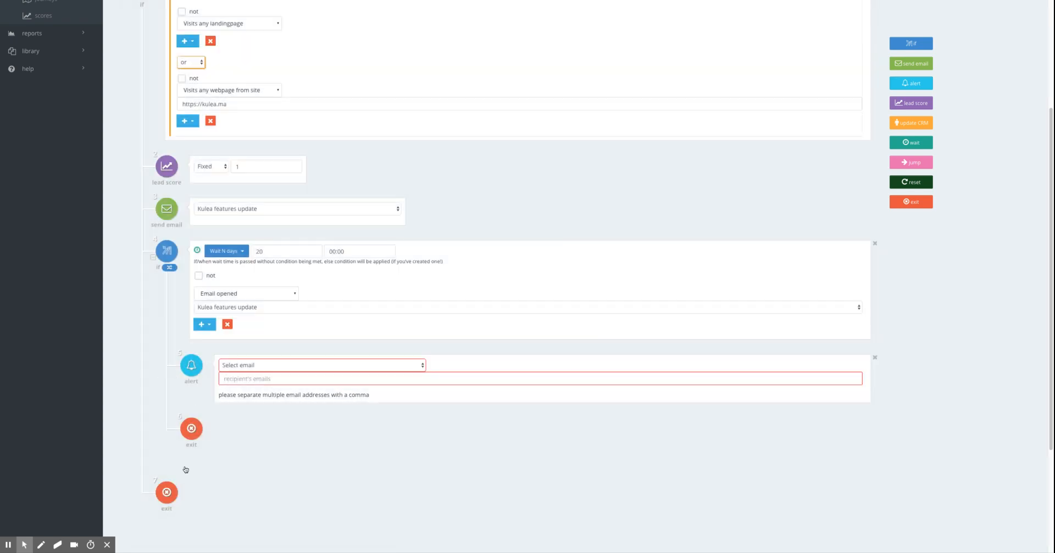
click(422, 365)
click(300, 395)
Enter the recipient's email address in the alert action
click(288, 378)
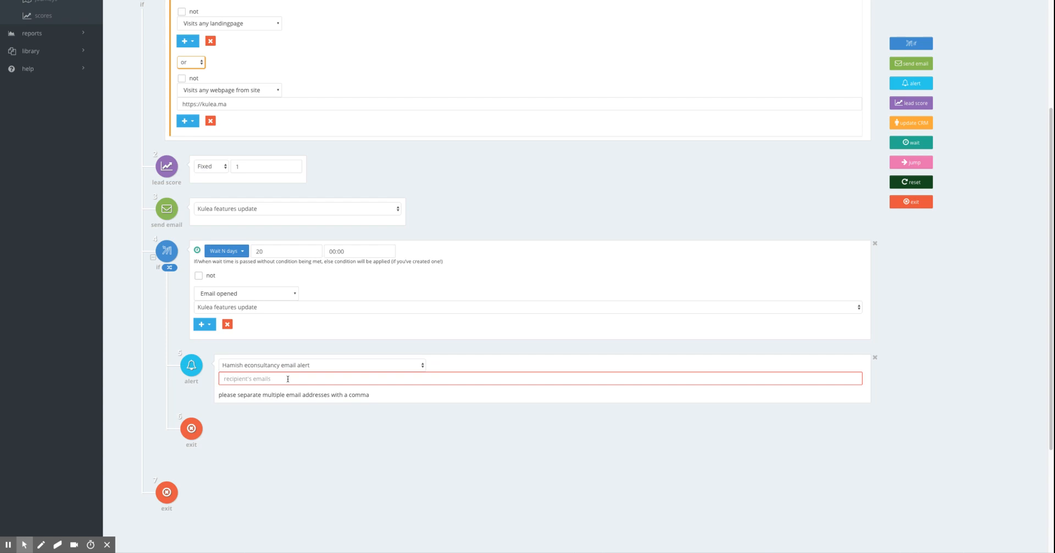
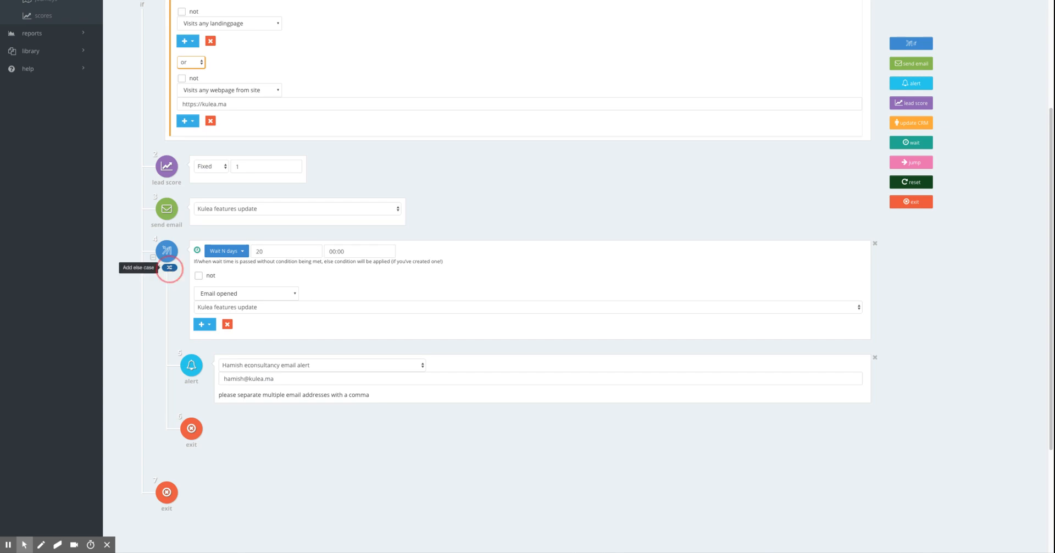
Add an else case to the second If step with a send email action using the "Kulea features update" email
click(169, 268)
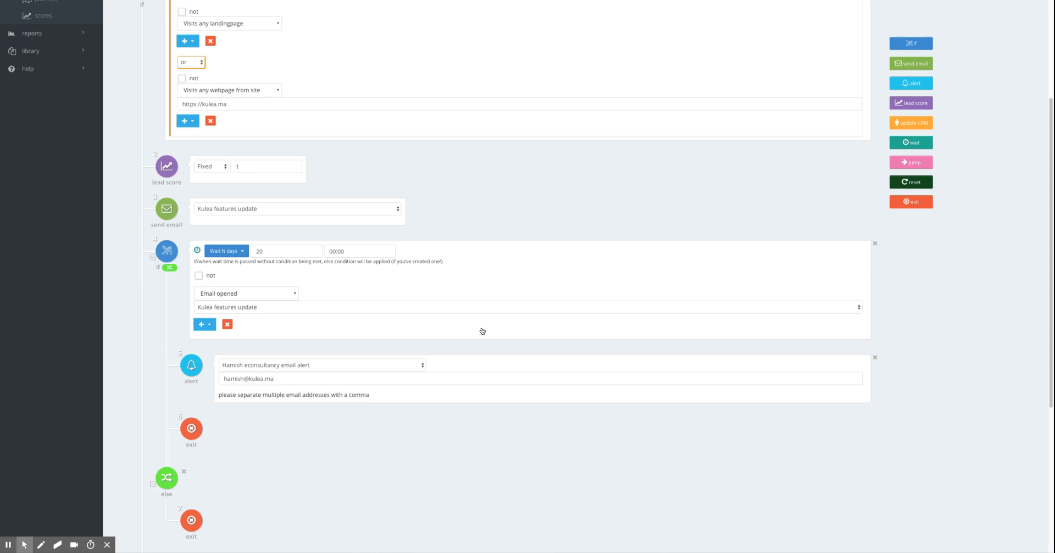
scroll(478, 332, down, 1)
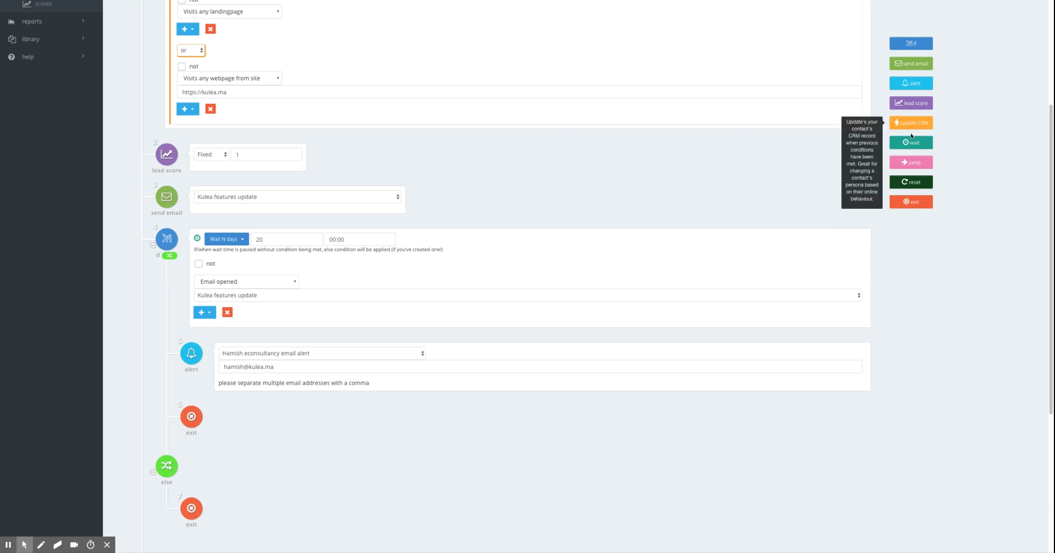
drag(917, 64, 276, 504)
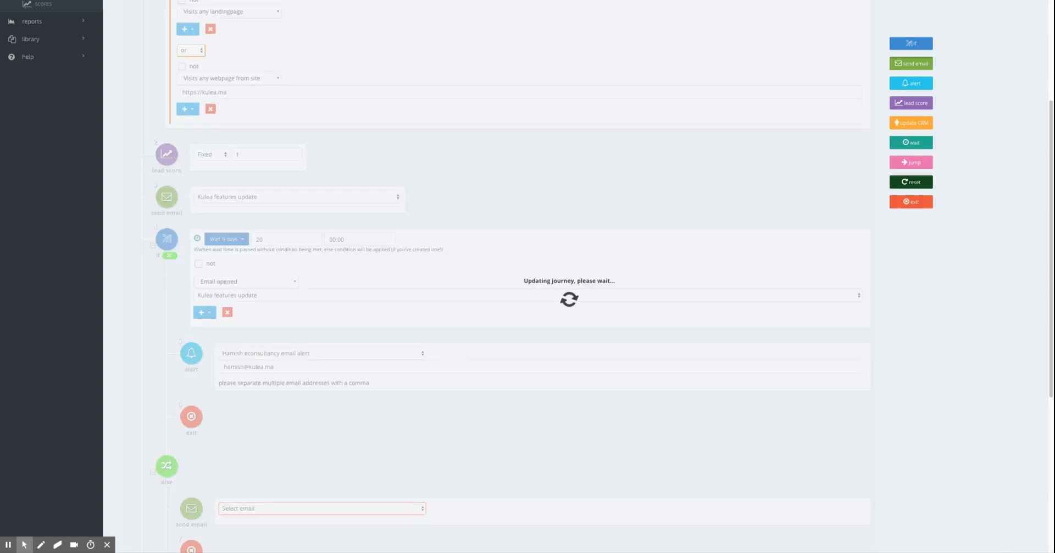
scroll(417, 308, down, 5)
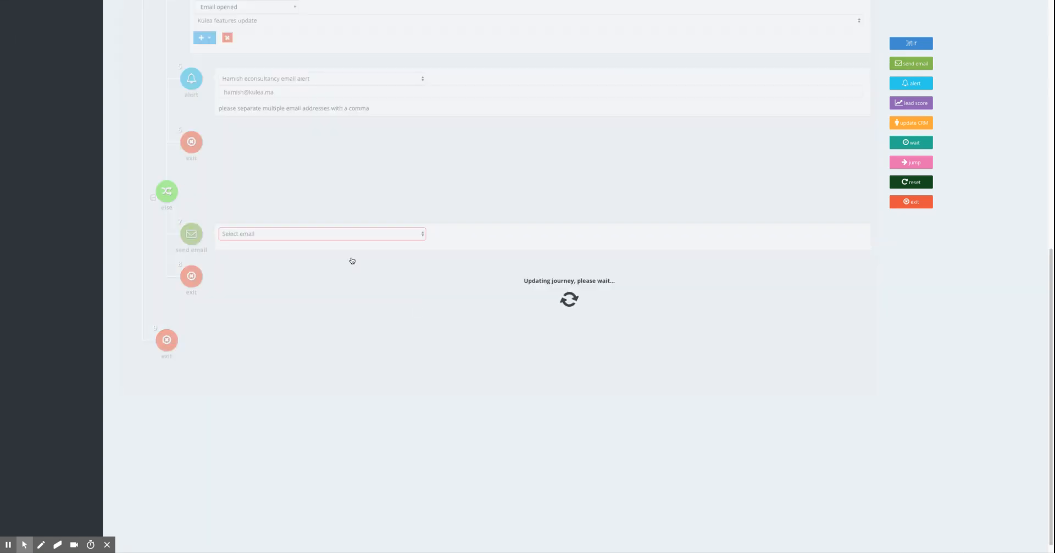
click(423, 235)
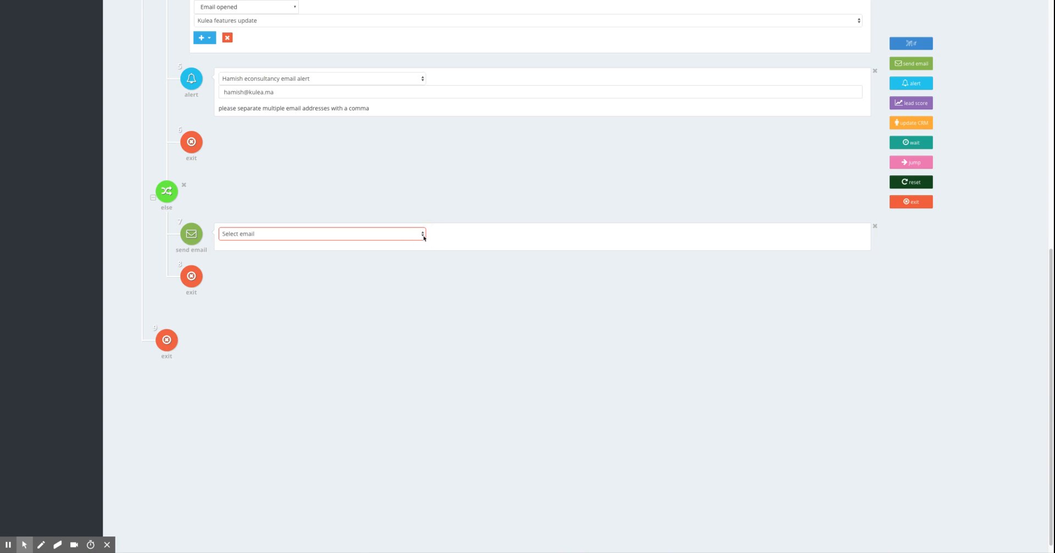
click(583, 292)
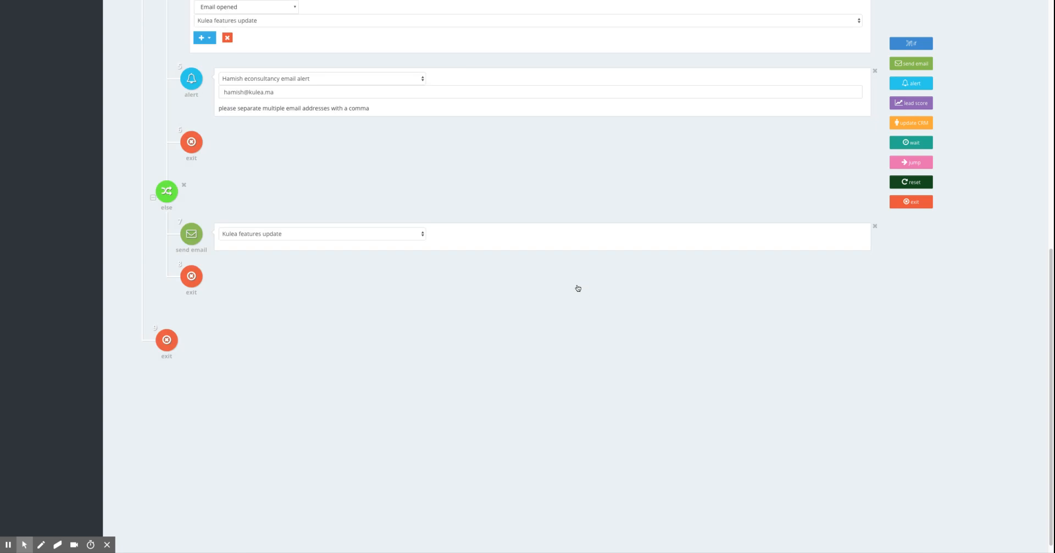
Review the whole journey from the first If step's conditions down to the else branch
scroll(576, 285, up, 3)
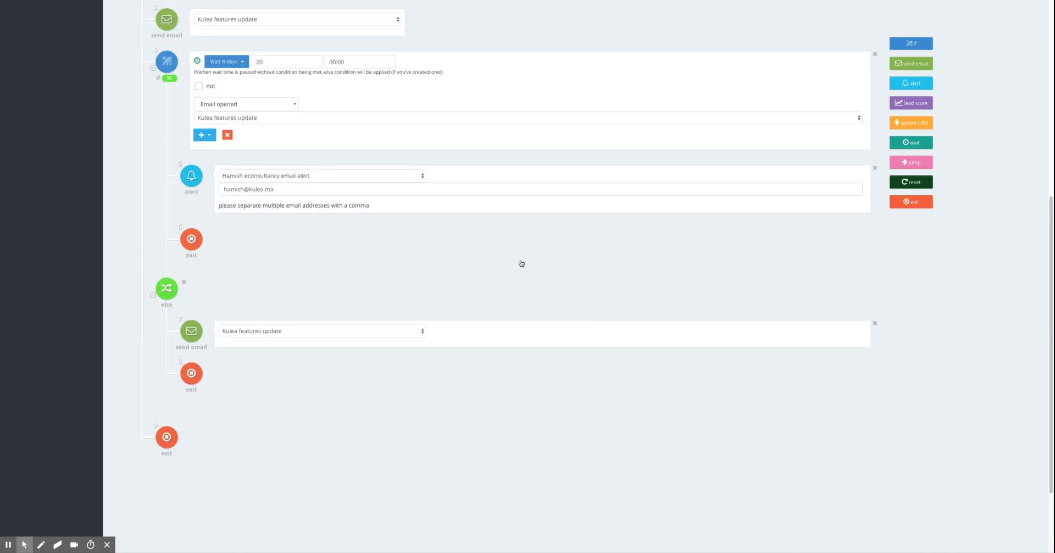
scroll(361, 152, up, 1)
scroll(361, 152, up, 9)
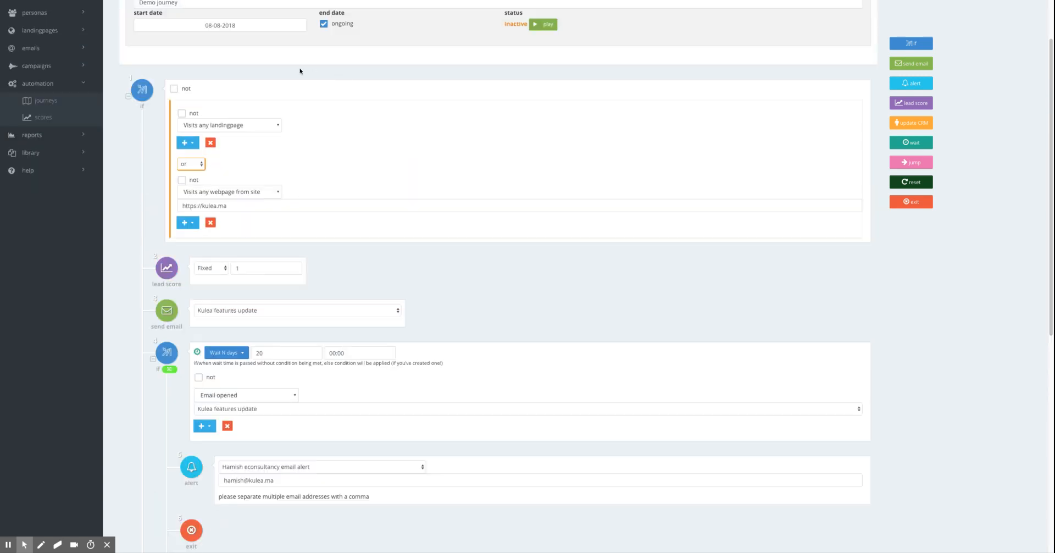
click(182, 113)
scroll(251, 250, down, 2)
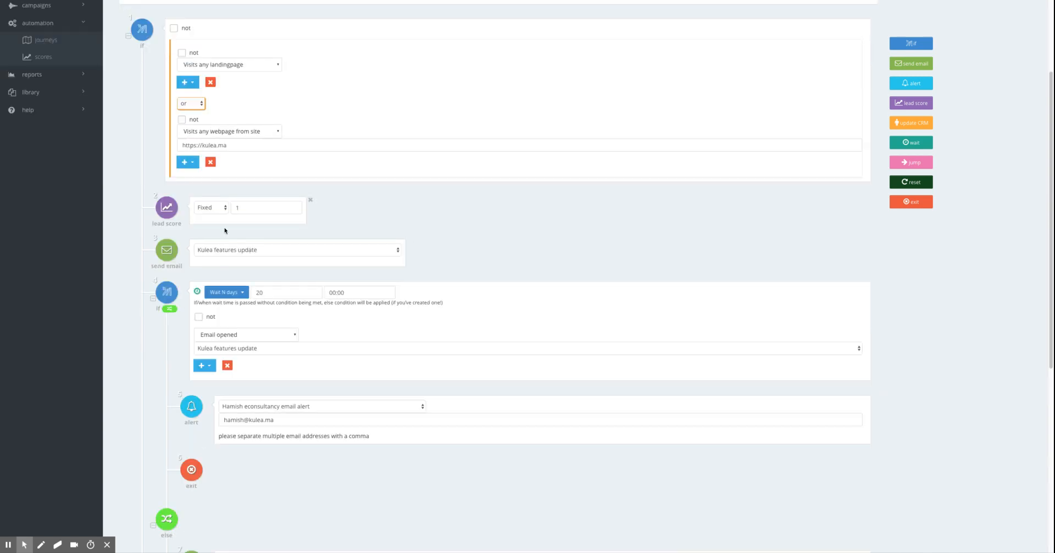
scroll(497, 206, down, 5)
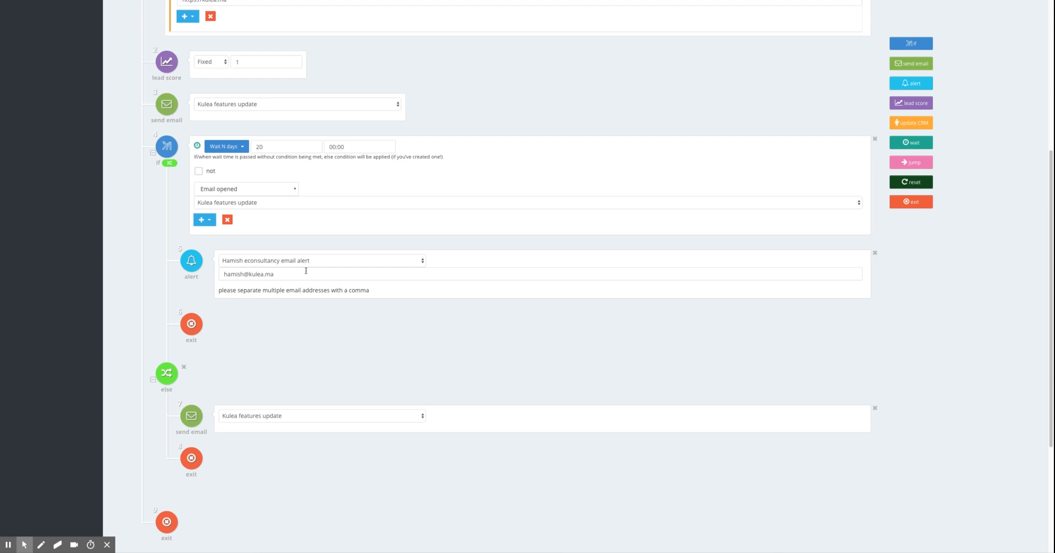
scroll(308, 272, down, 2)
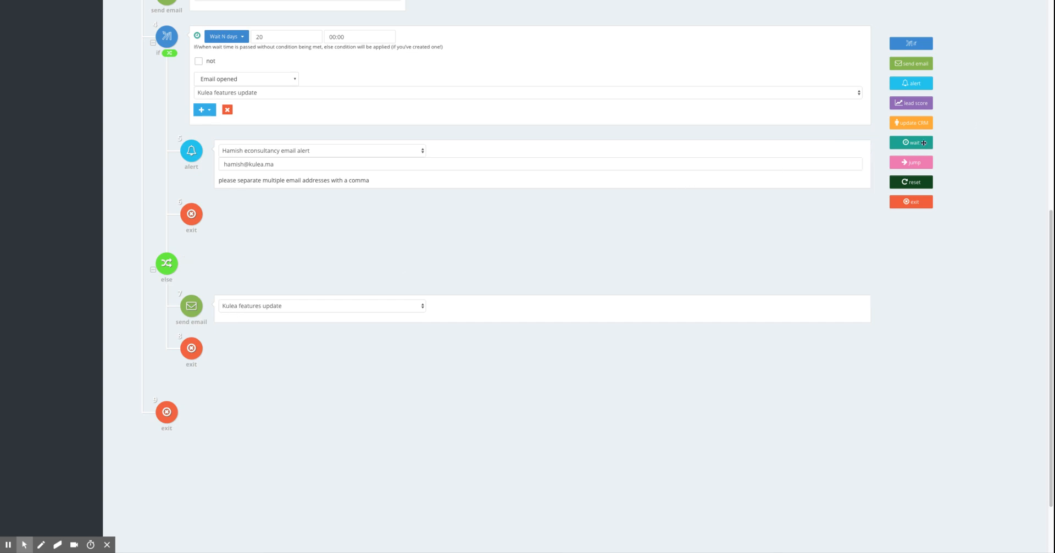
Add a wait action after the else branch's send email action and set it to "Wait N days" with 7 days
drag(925, 142, 280, 330)
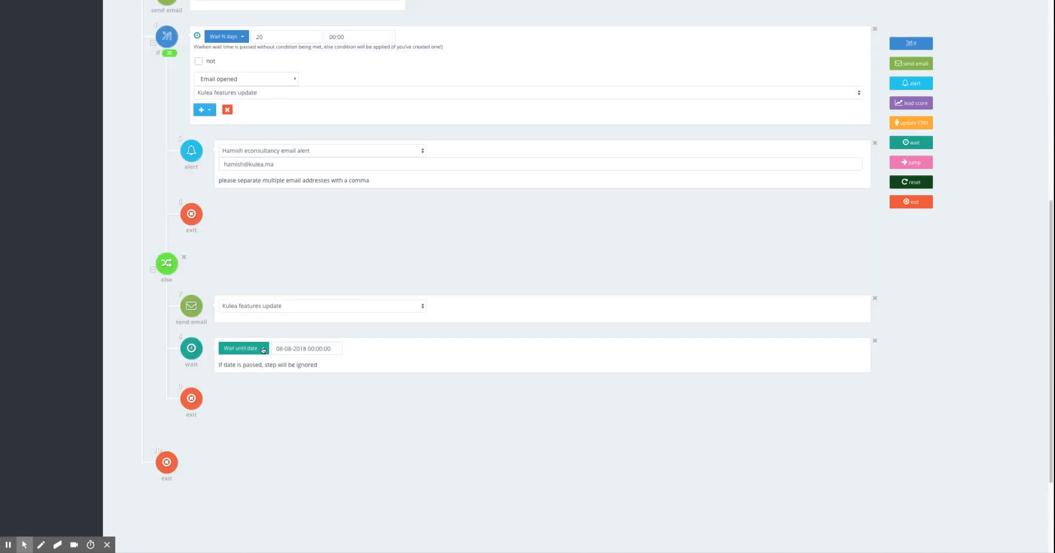
click(262, 349)
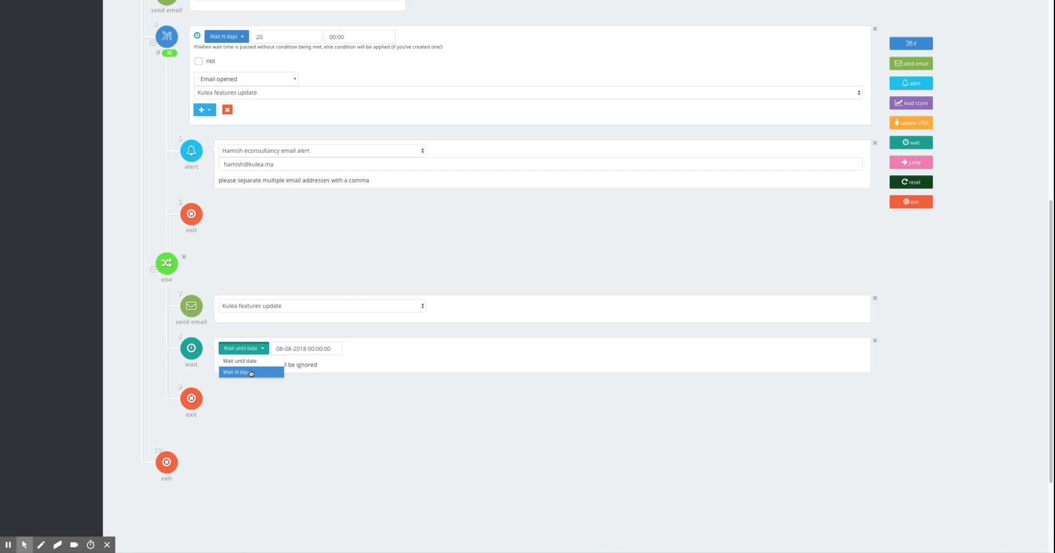
click(252, 371)
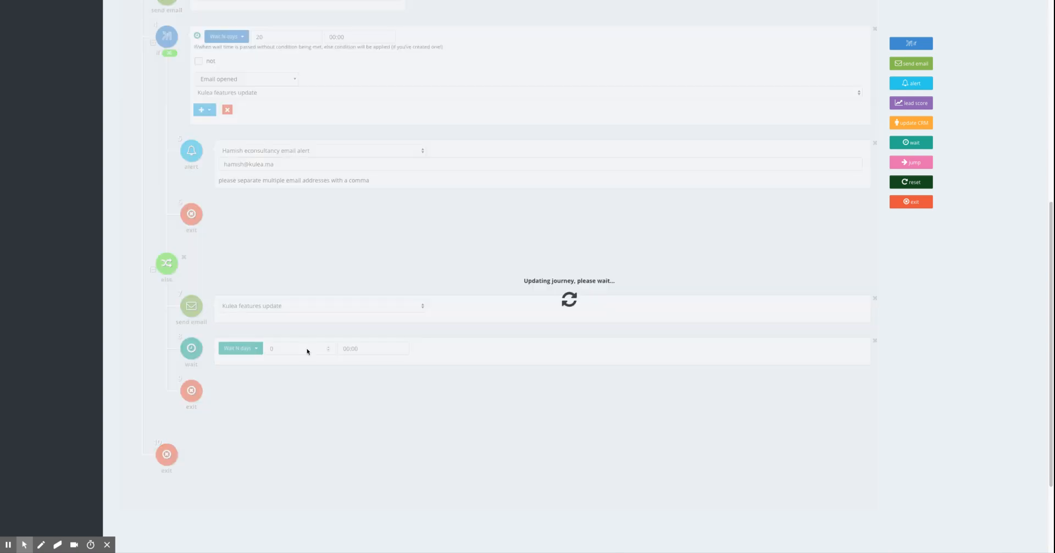
click(299, 348)
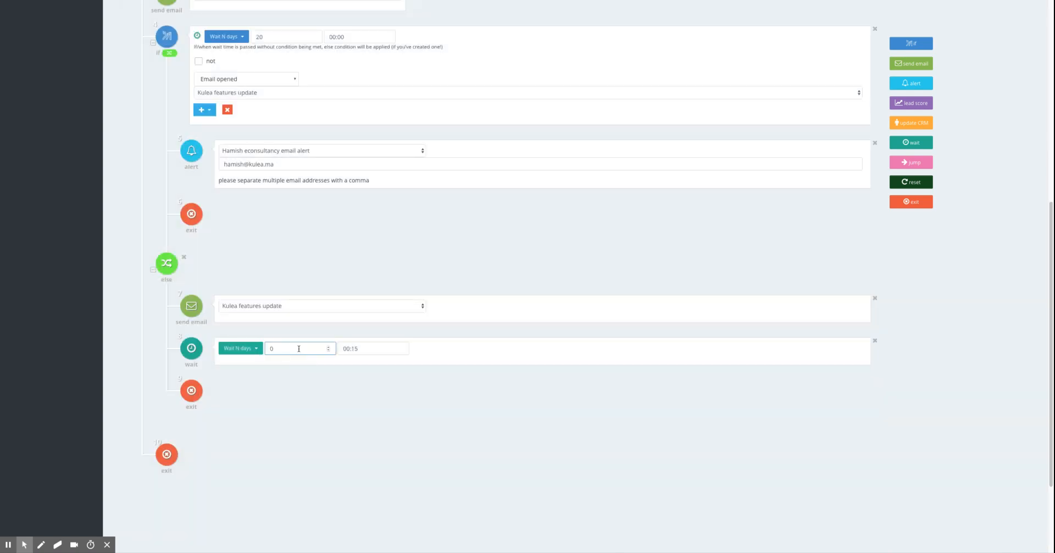
key(BackSpace)
text(7)
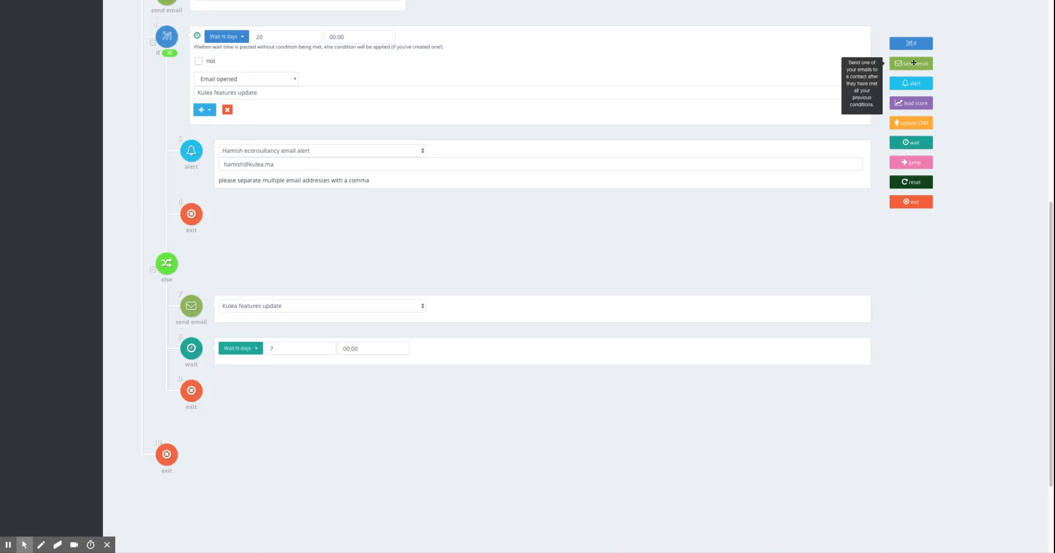
Add a send email action after the 7-day wait in the else branch, using the "SEO and content marketing guide" email
drag(913, 63, 359, 374)
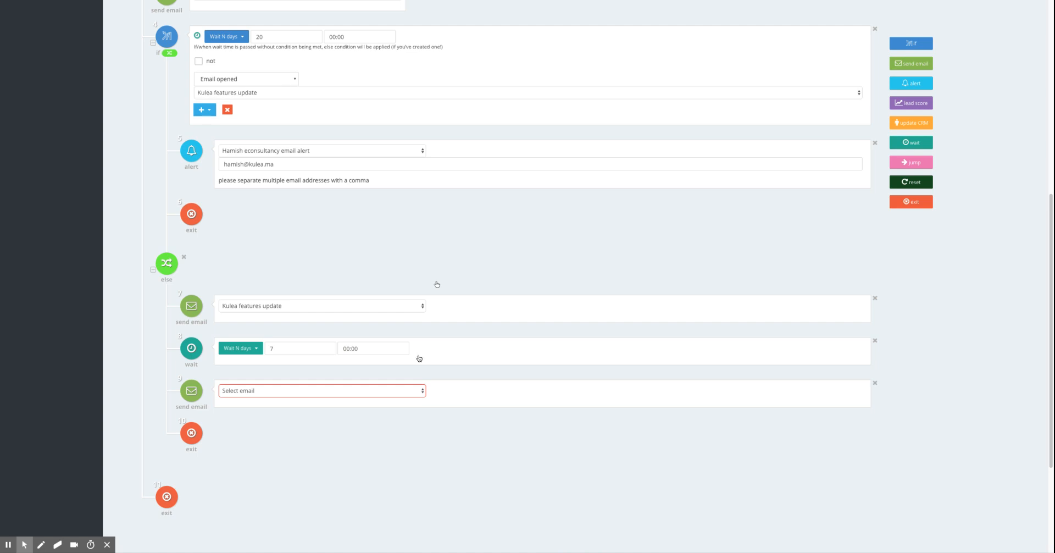
click(422, 392)
click(414, 473)
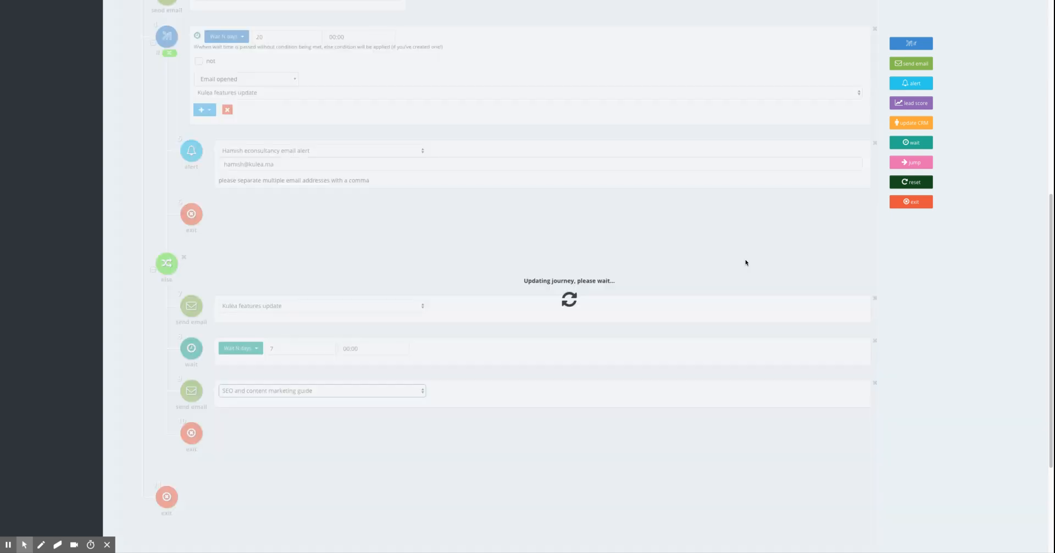